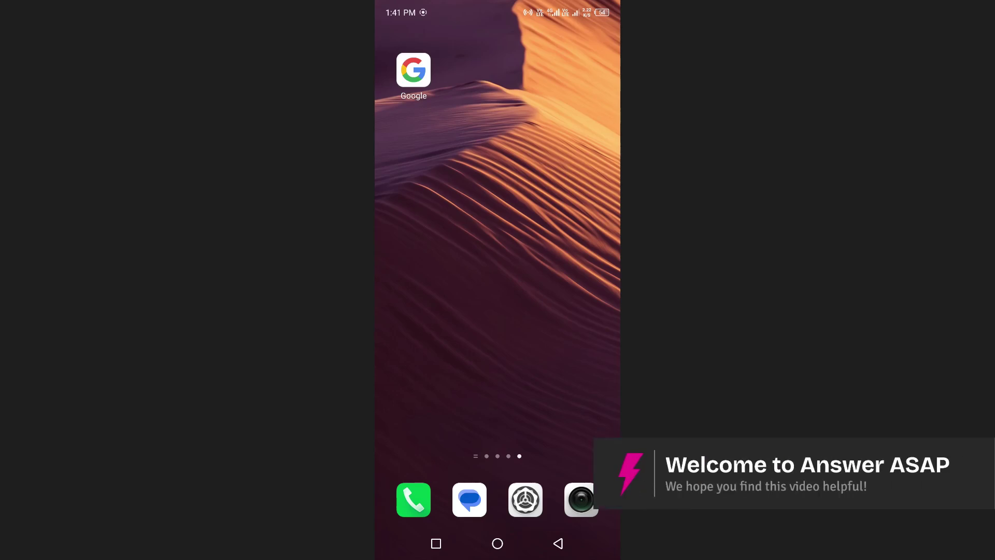
Step: Launch the Google app and go to Google Account management from the profile avatar
{"action": "left_click", "coordinate": [414, 71]}
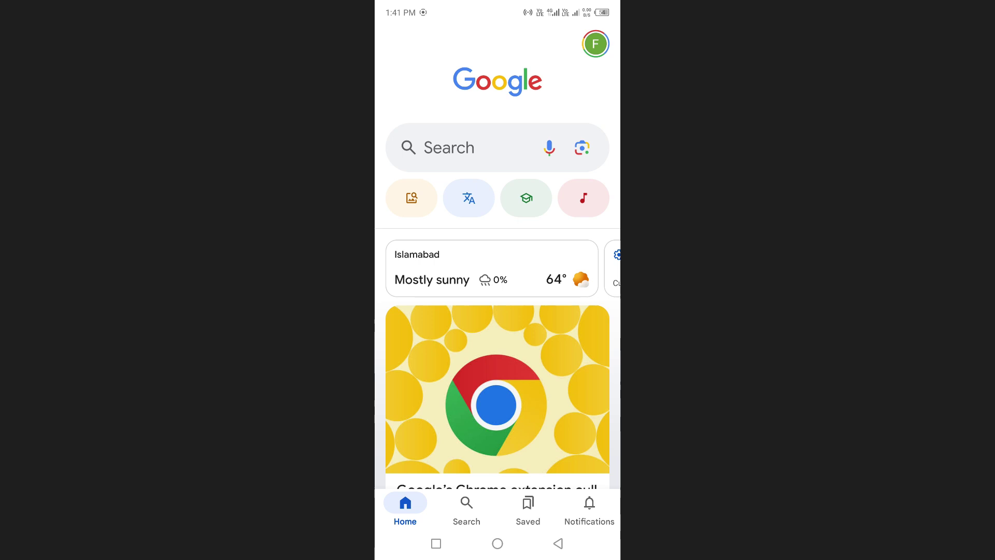
{"action": "left_click", "coordinate": [596, 43]}
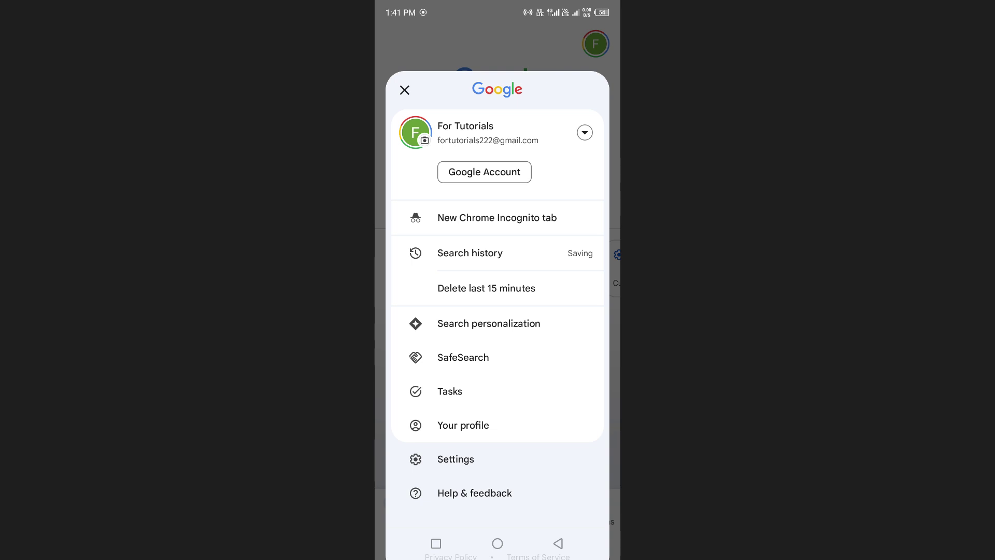
{"action": "left_click", "coordinate": [485, 172]}
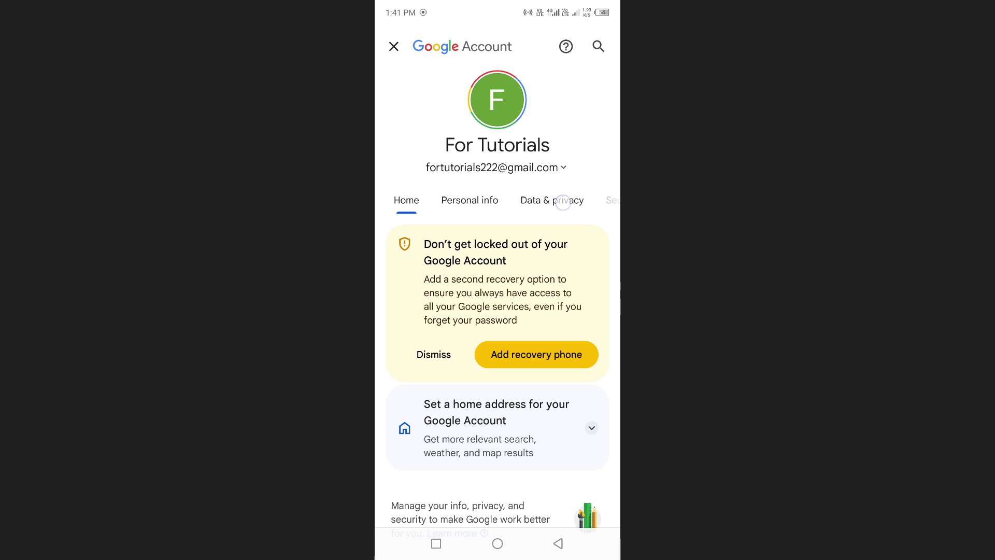
Step: Switch to the Data & privacy tab to reach the Web & App Activity controls
{"action": "left_click", "coordinate": [552, 200]}
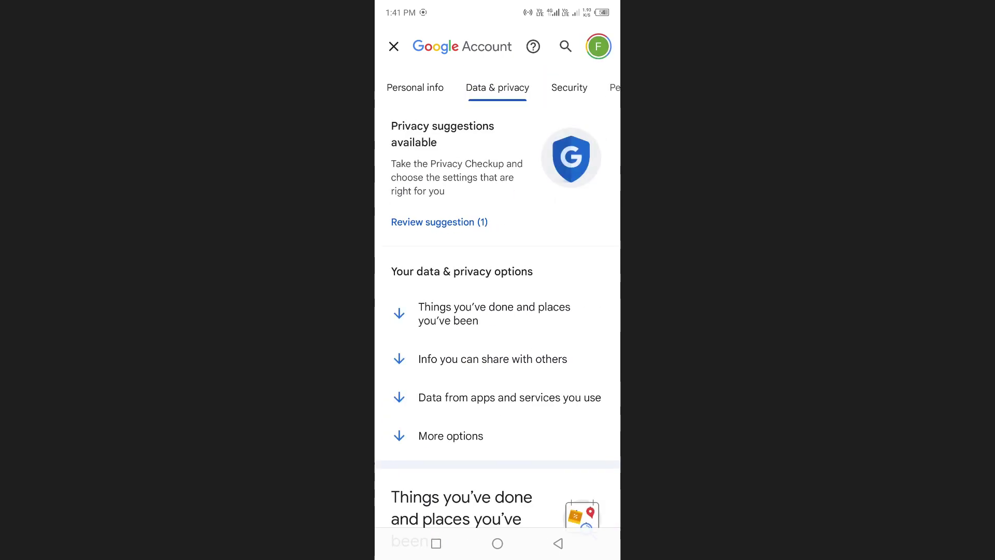
{"action": "scroll", "coordinate": [498, 350], "scroll_direction": "down", "scroll_amount": 8}
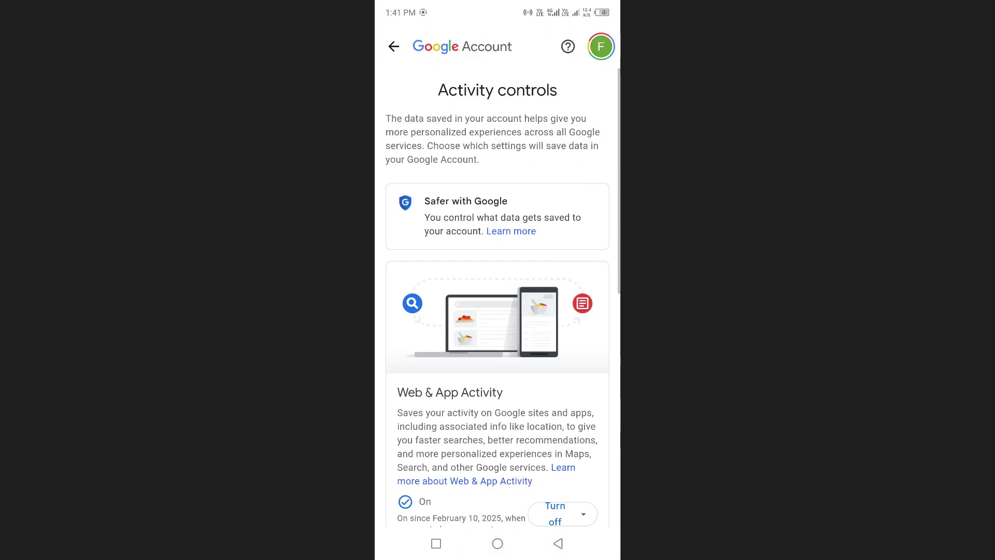
{"action": "scroll", "coordinate": [498, 311], "scroll_direction": "down", "scroll_amount": 8}
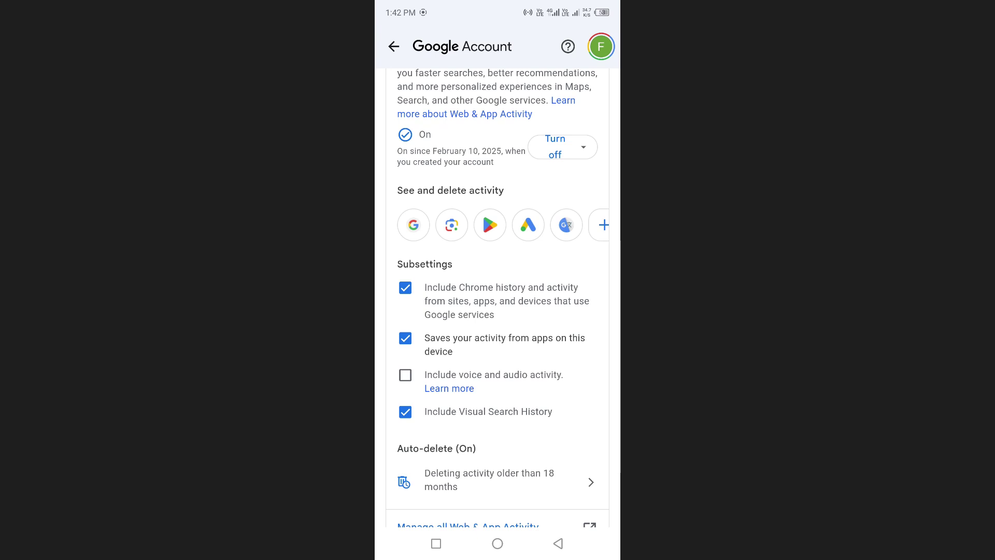
Step: Open Google Lens under See and delete activity to view today's saved Lens searches
{"action": "left_click", "coordinate": [451, 225]}
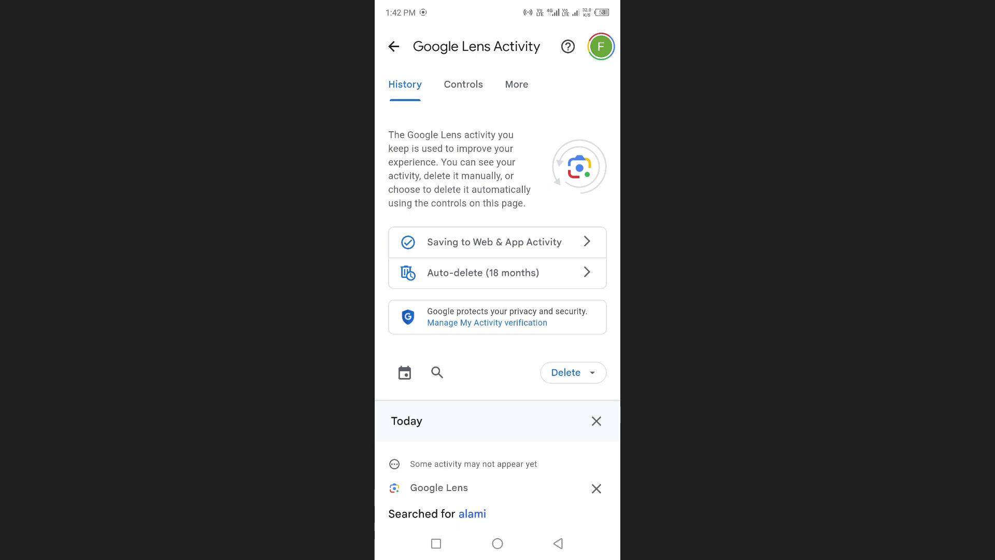
{"action": "scroll", "coordinate": [517, 420], "scroll_direction": "down", "scroll_amount": 3}
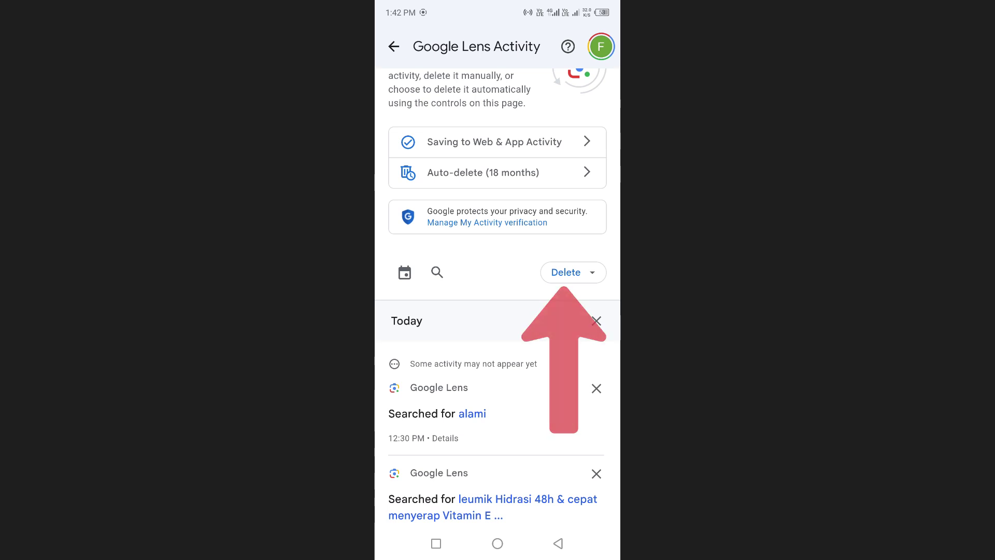
Step: Delete today's Google Lens activity and dismiss the Deletion complete dialog with Got it
{"action": "left_click", "coordinate": [573, 272]}
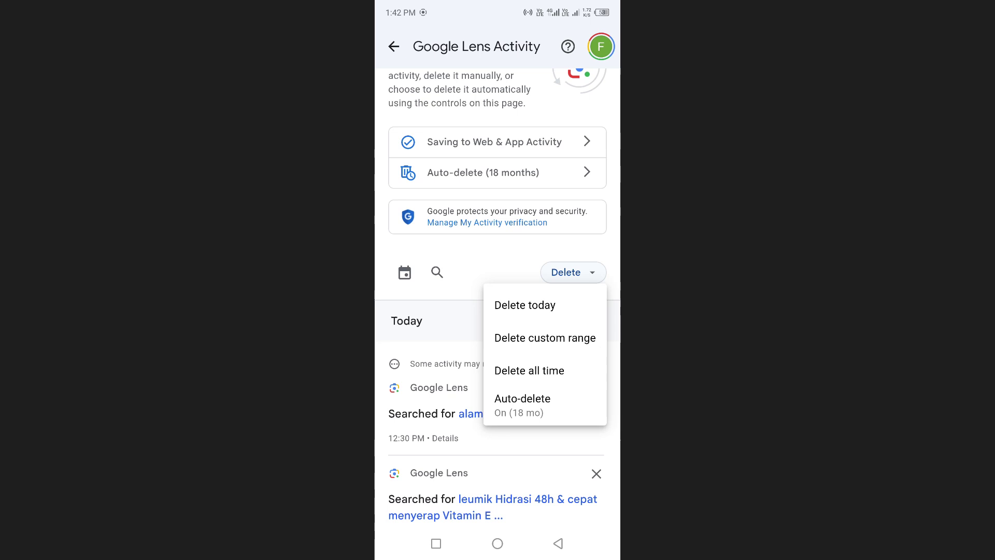
{"action": "left_click", "coordinate": [524, 305]}
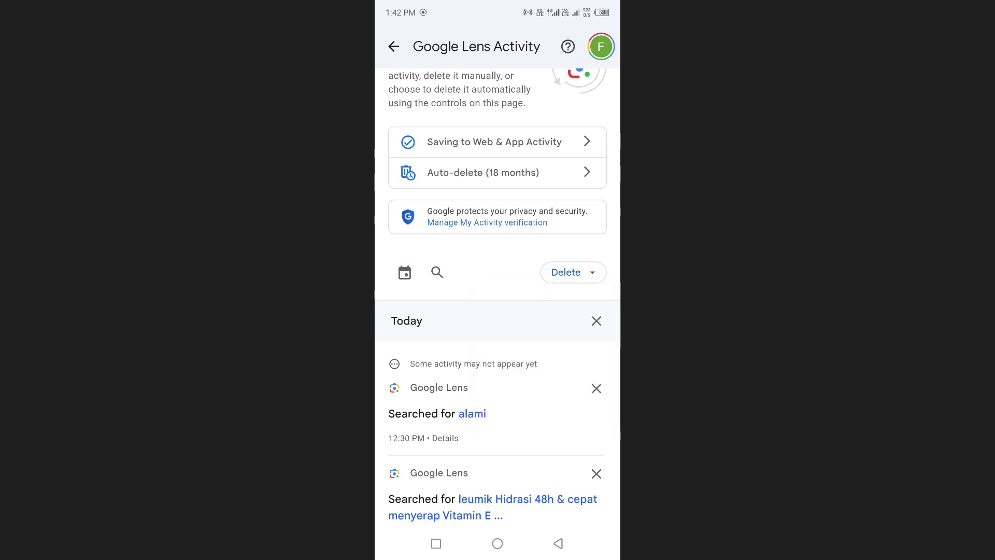
{"action": "left_click", "coordinate": [581, 523]}
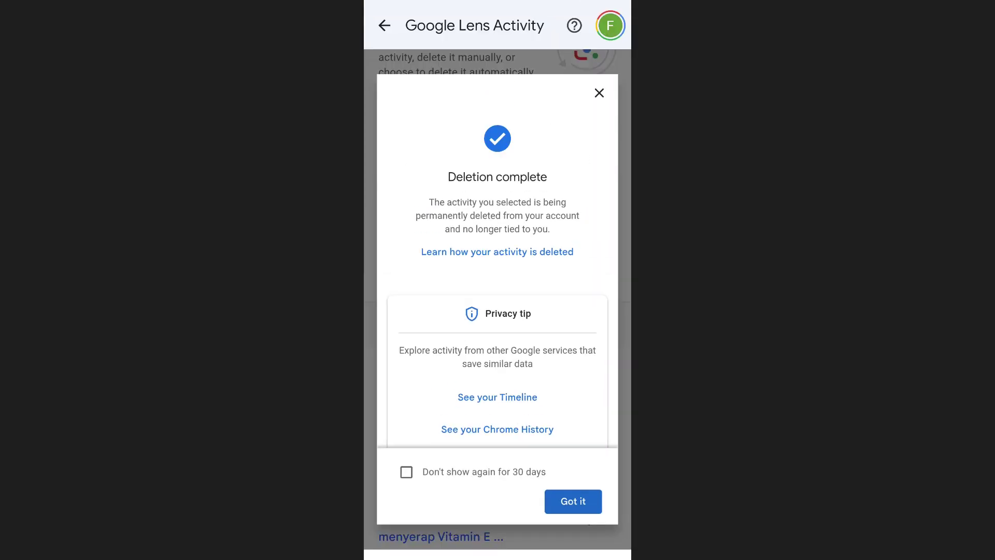